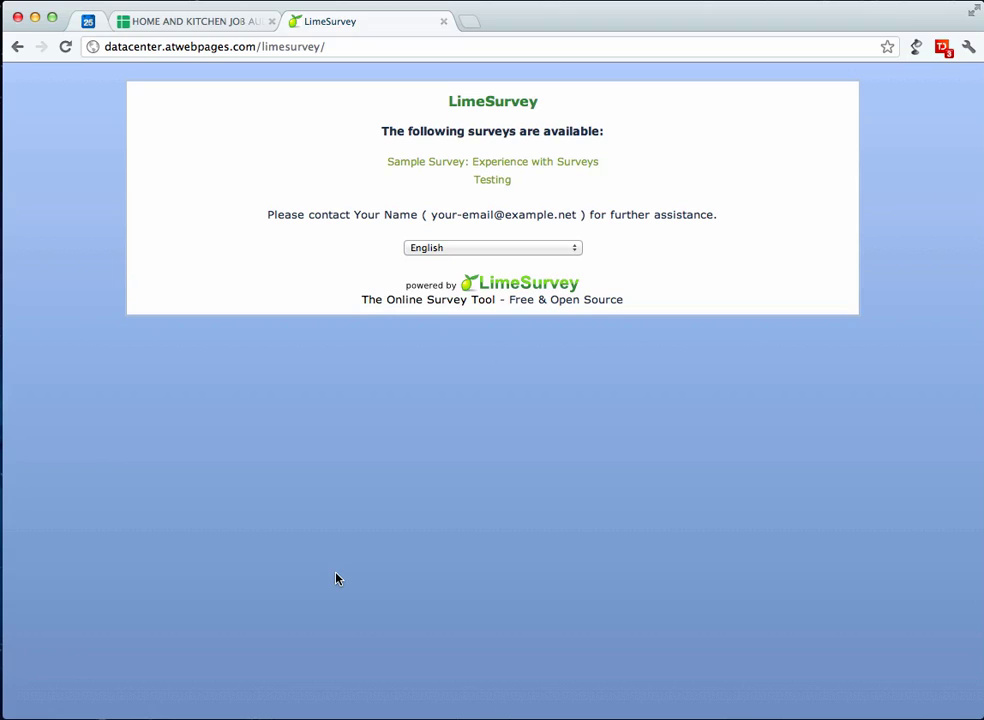
# - Open 'Sample Survey: Experience with Surveys' from the list of available surveys
pyautogui.click(585, 168)
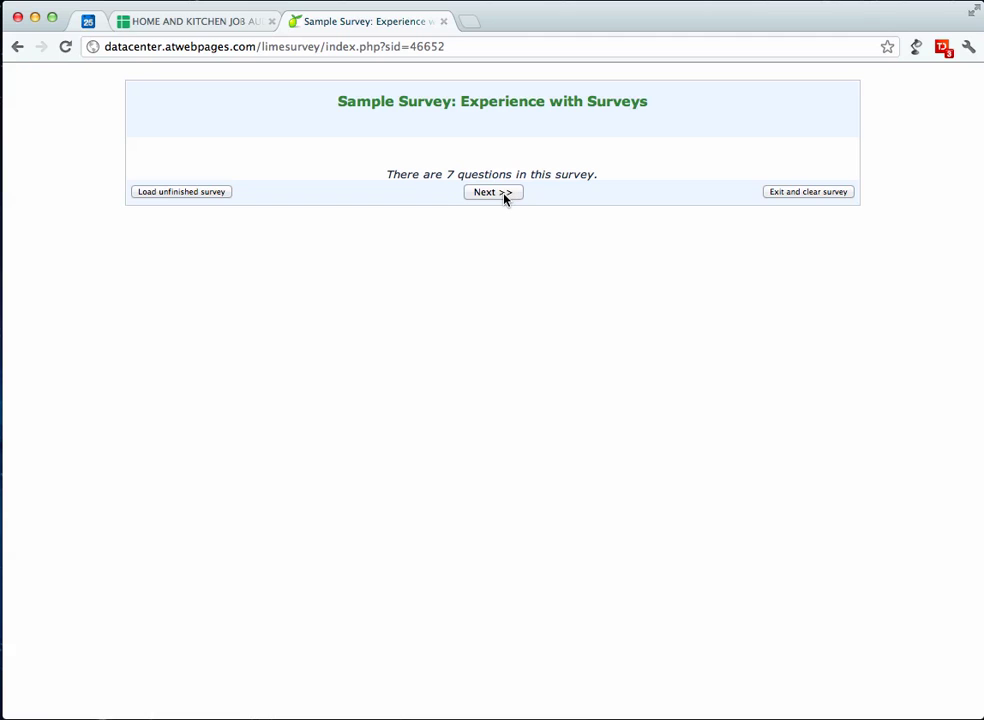
# - Go past the welcome page, view the questions in Spanish (Mexico), then return to English
pyautogui.click(505, 197)
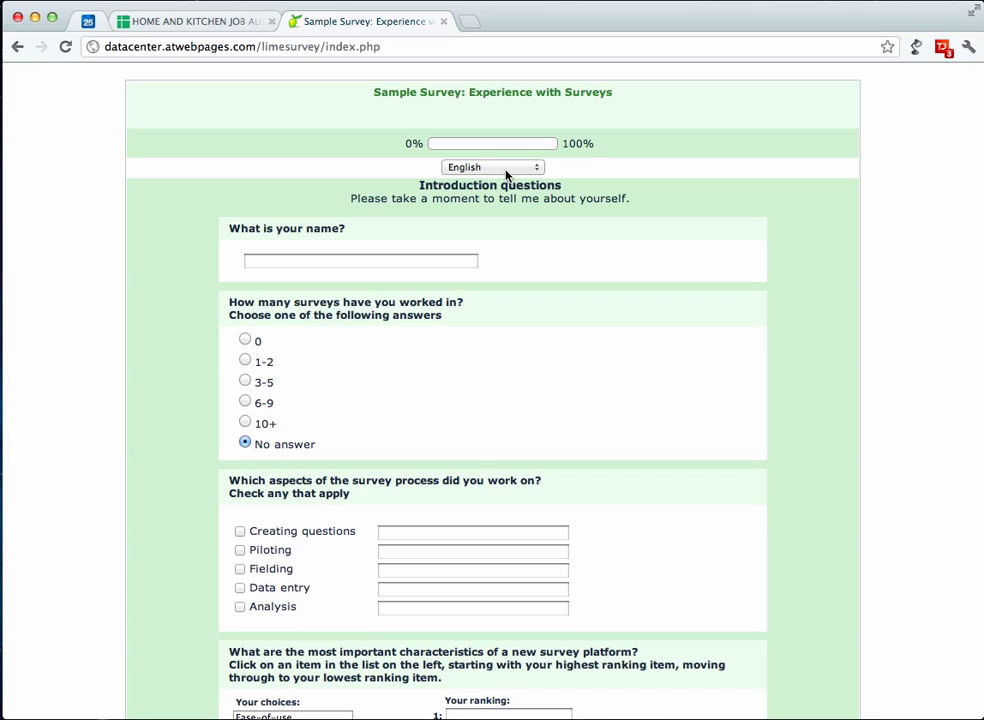
pyautogui.click(507, 175)
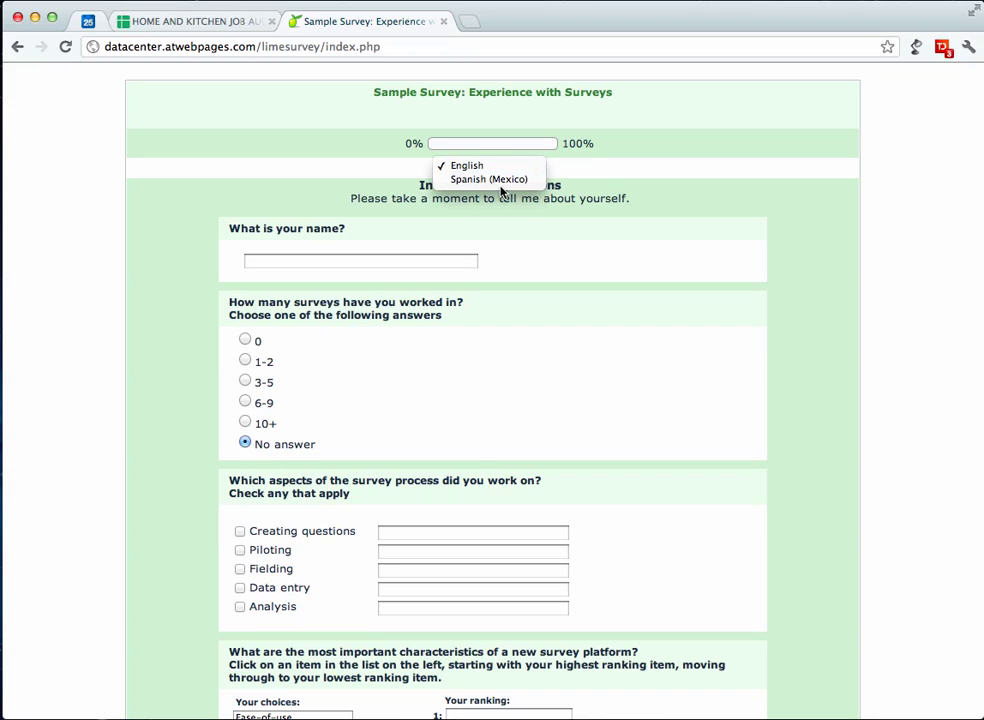
pyautogui.click(497, 185)
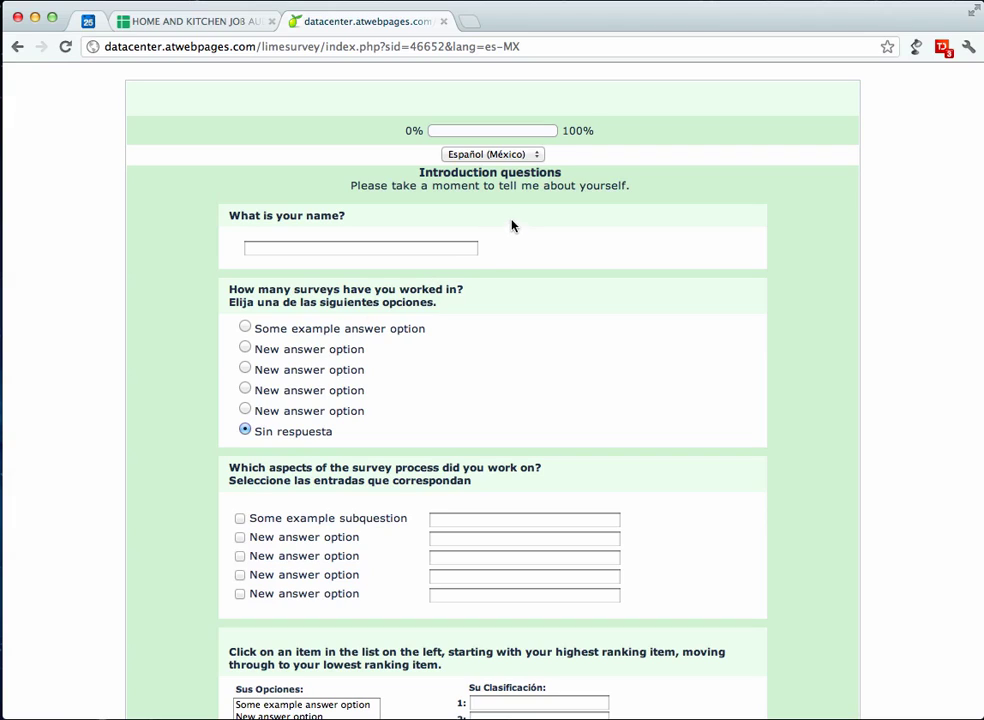
pyautogui.click(527, 157)
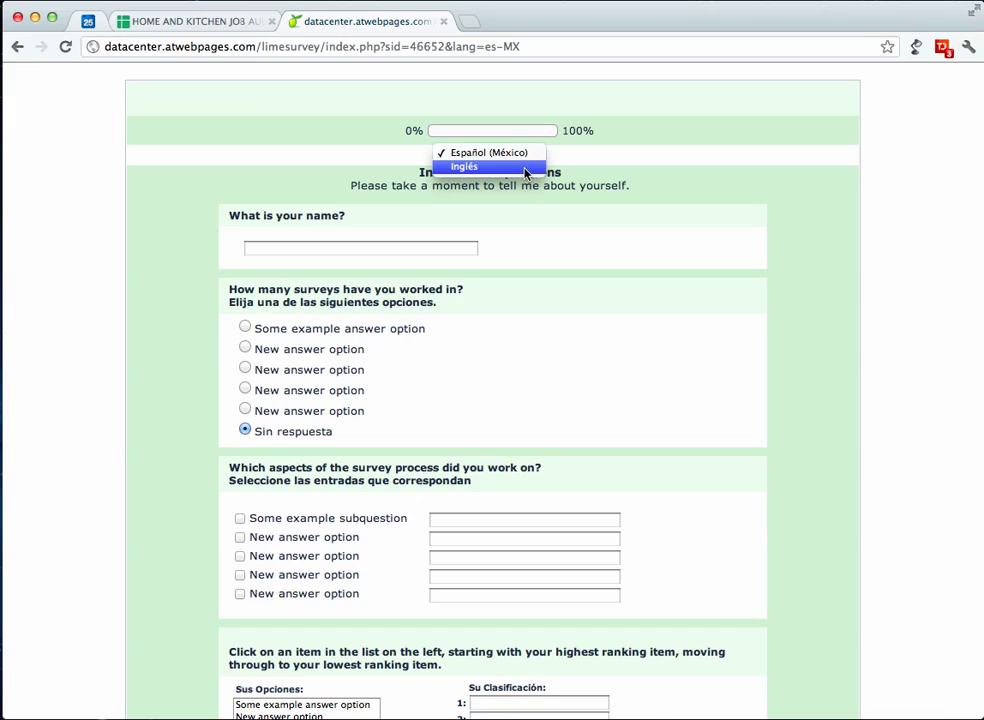
pyautogui.click(525, 167)
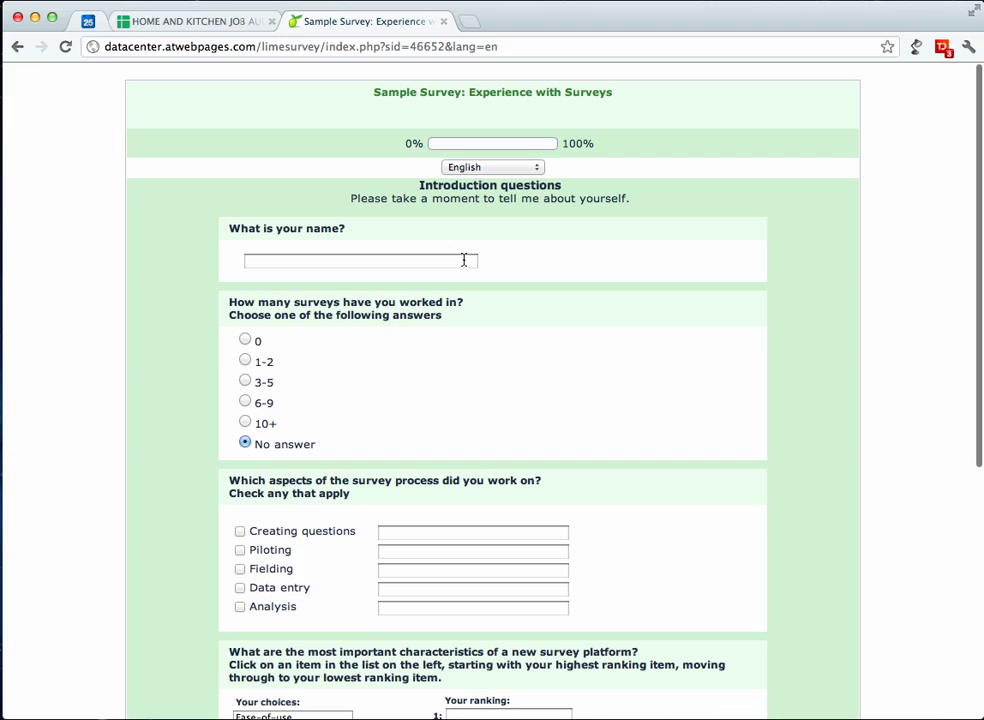
# - Tick 'Creating questions' among the survey-process aspects, leaving its comment box empty
pyautogui.click(463, 260)
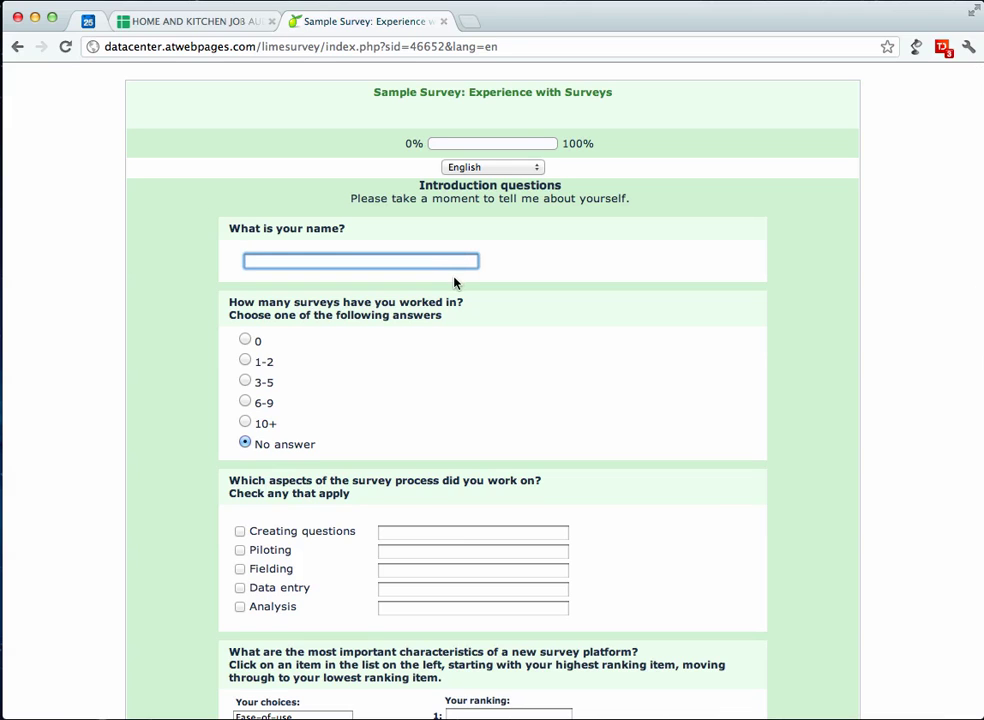
pyautogui.scroll(-1, 456, 282)
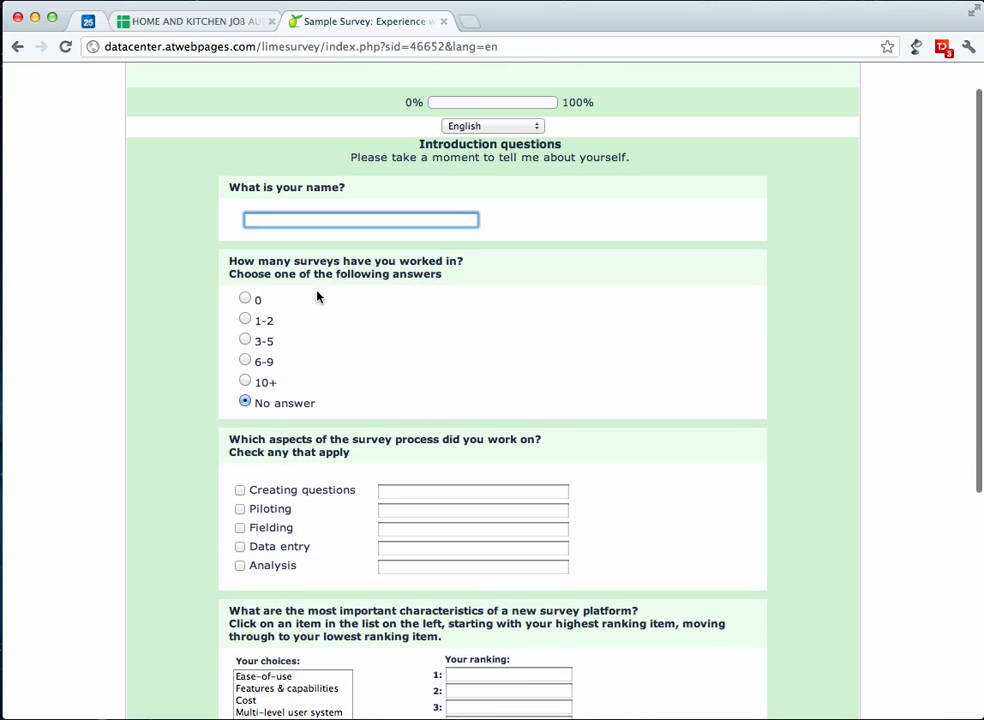
pyautogui.scroll(-2, 317, 296)
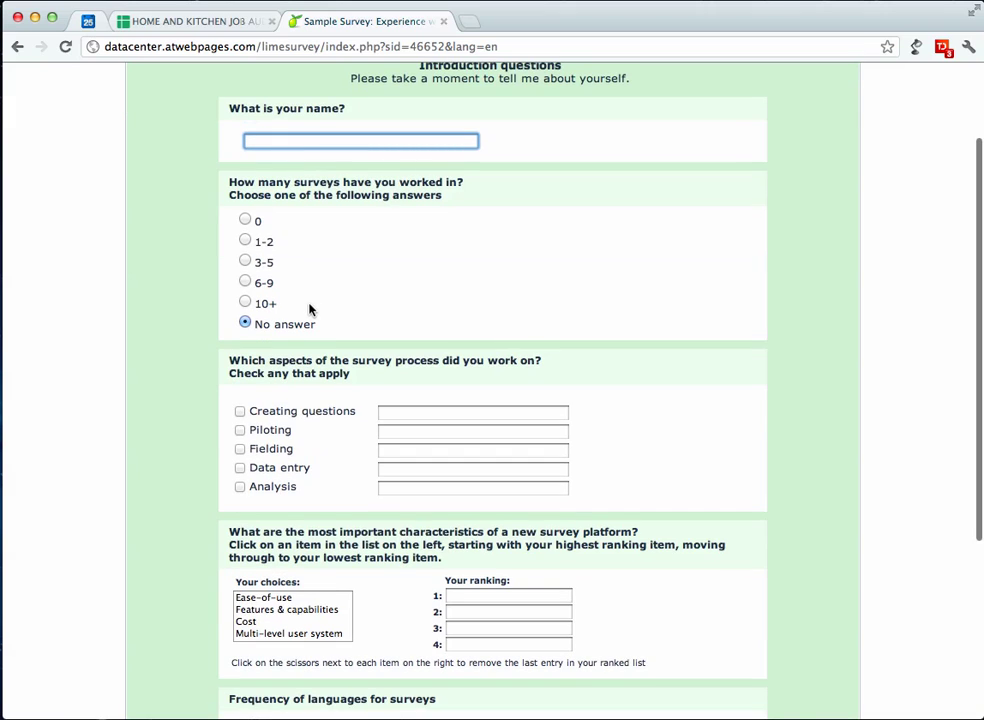
pyautogui.scroll(-1, 330, 329)
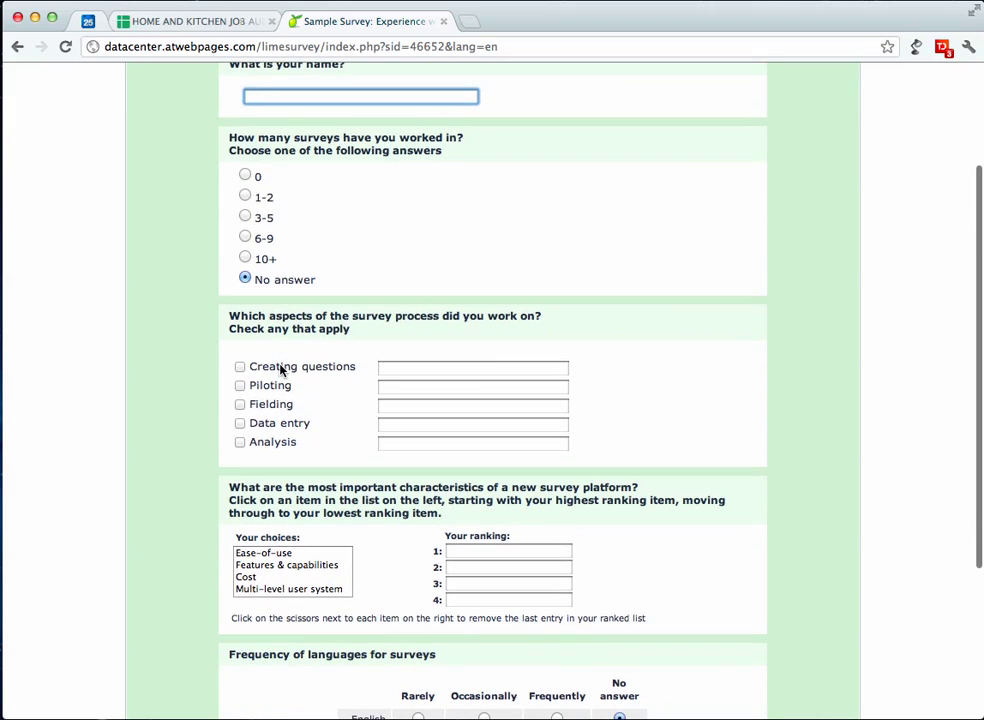
pyautogui.click(282, 370)
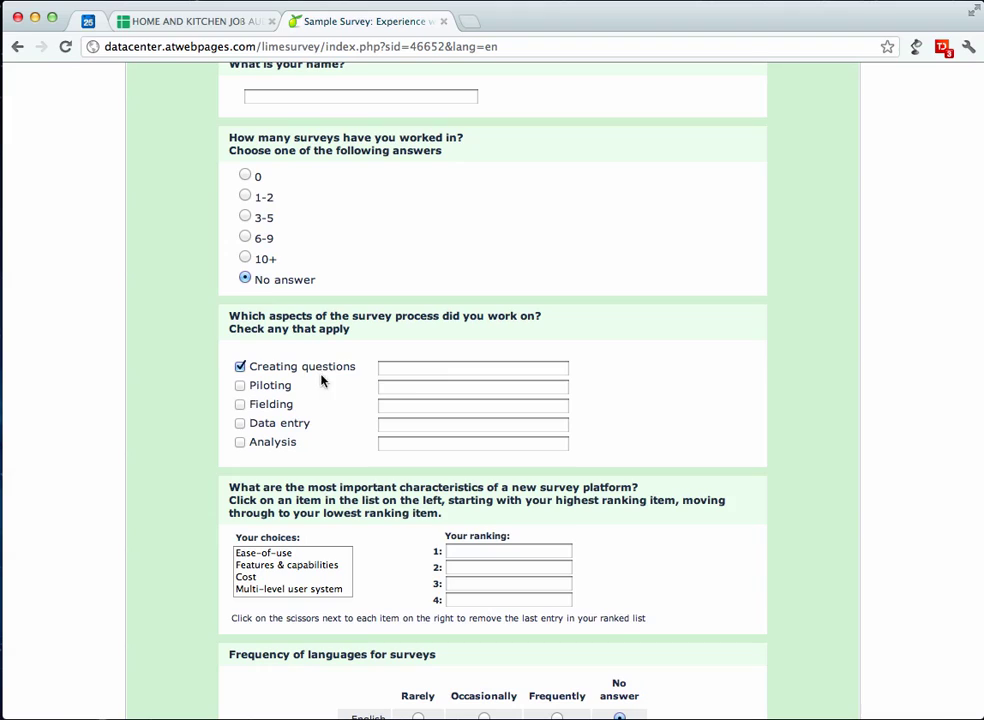
pyautogui.click(426, 371)
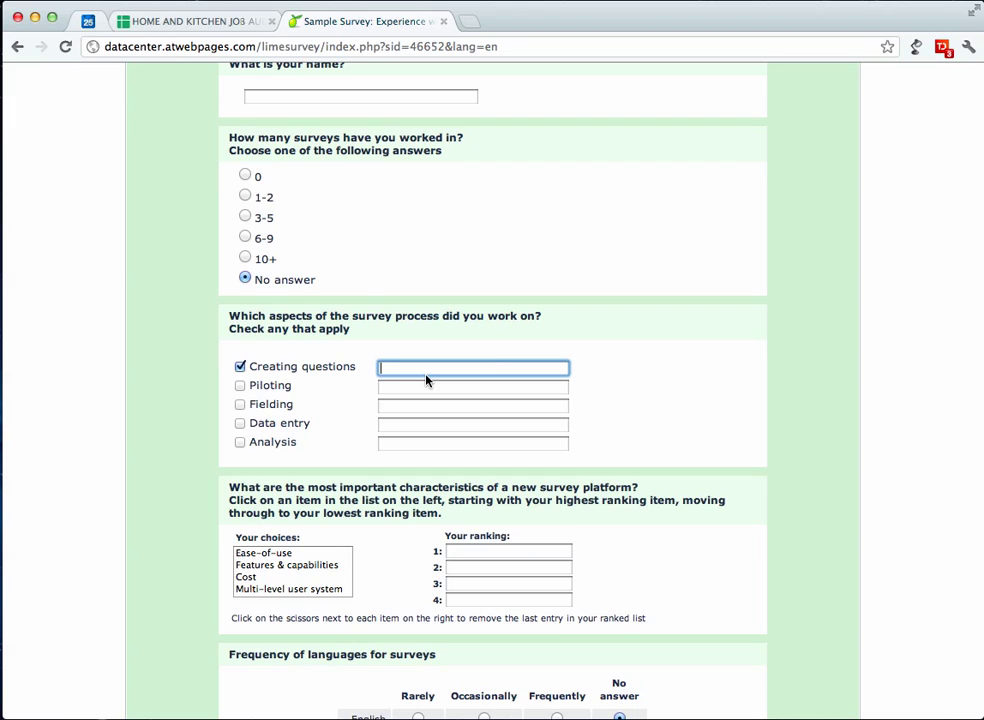
pyautogui.scroll(-5, 426, 379)
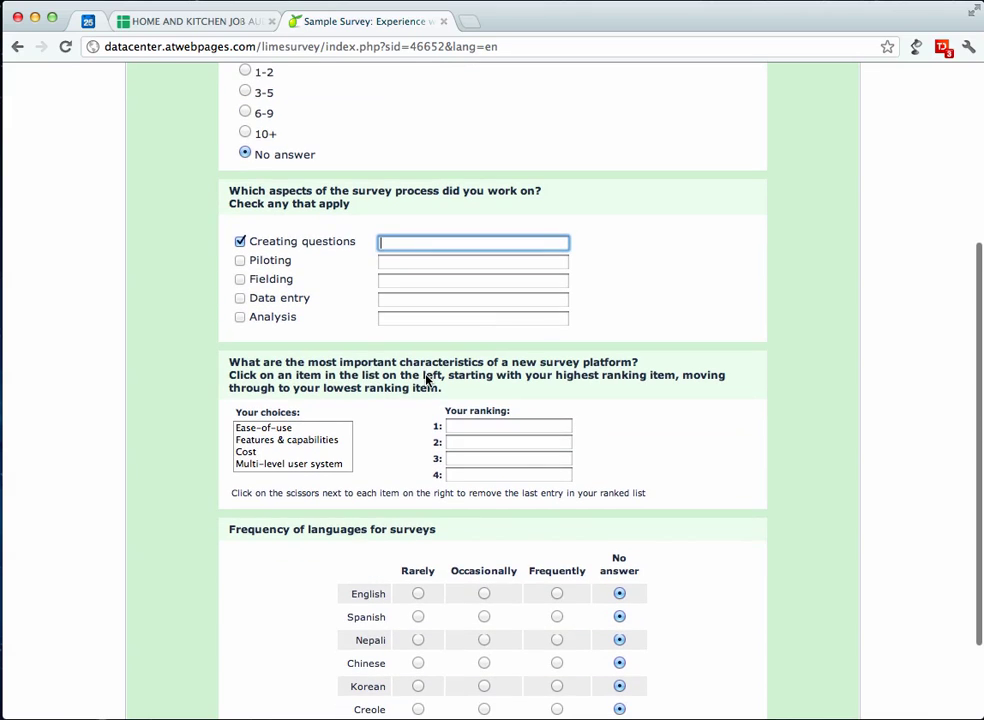
# - Tick 'Analysis' to reveal the 'What software do you use for analysis?' follow-up question
pyautogui.click(240, 317)
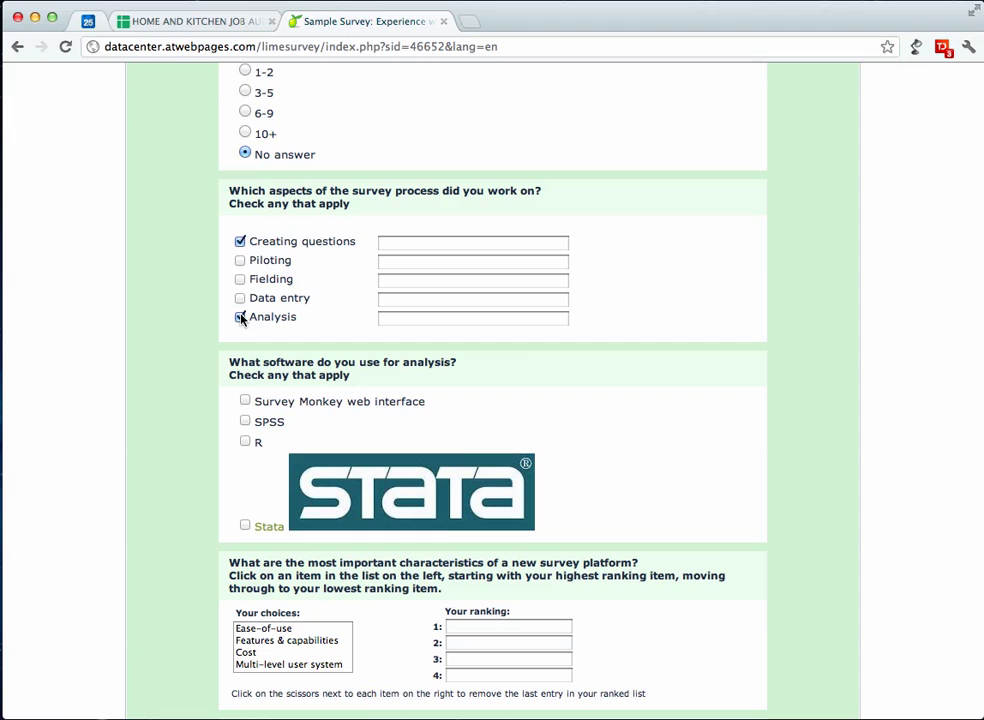
pyautogui.scroll(-1, 241, 318)
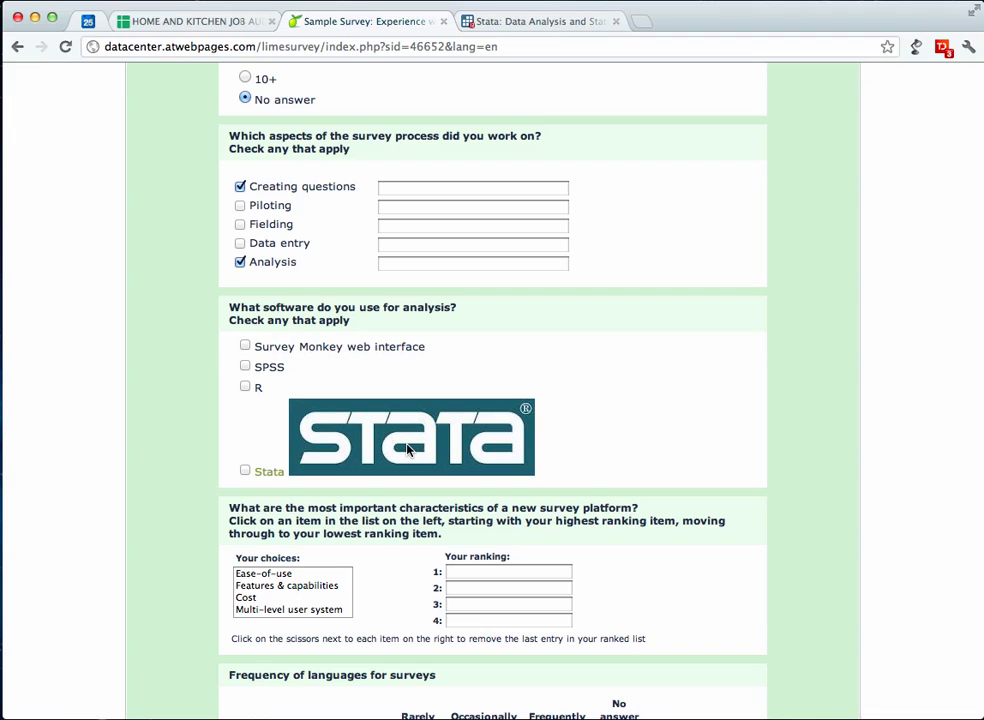
pyautogui.scroll(-3, 407, 450)
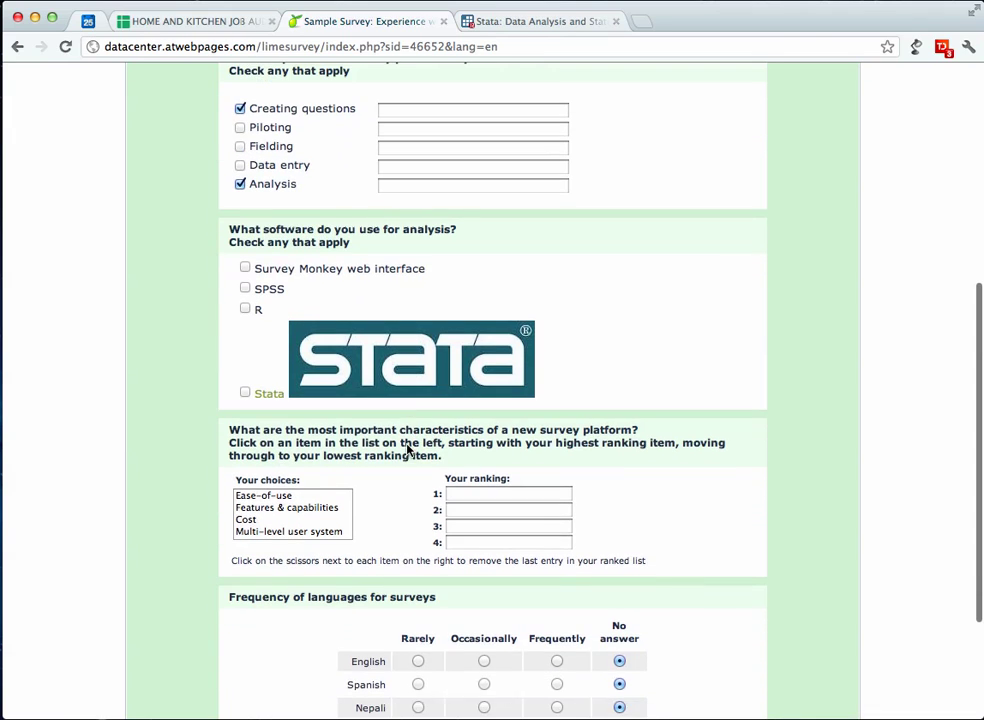
pyautogui.scroll(-3, 375, 490)
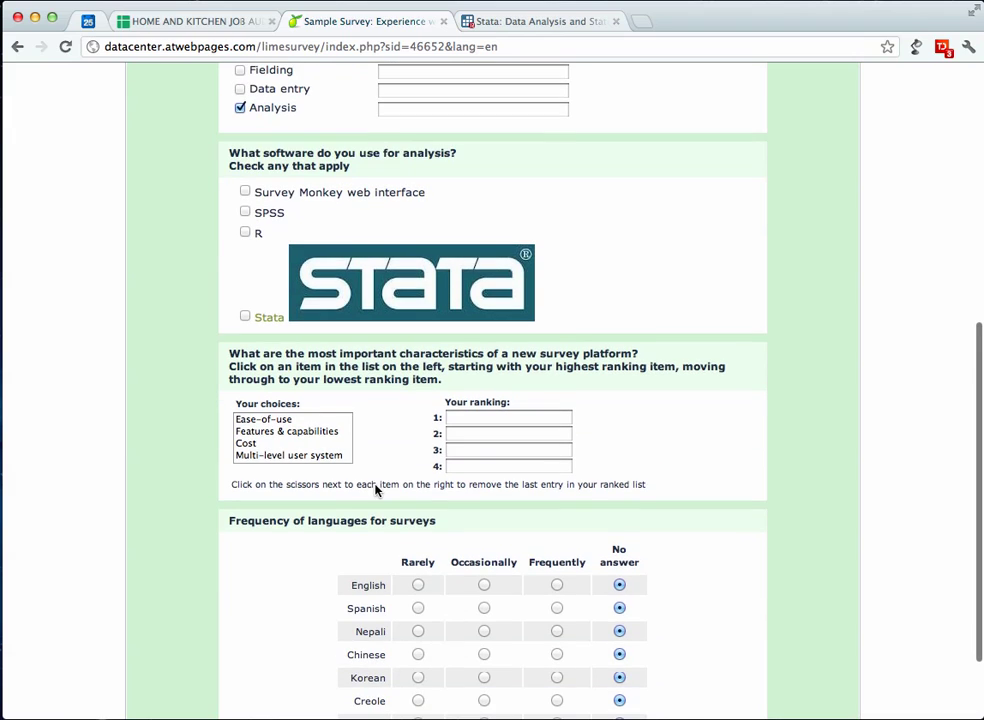
# - Rank Ease-of-use, Multi-level user system, Cost, Features & capabilities 1–4, removing and re-adding misplaced items
pyautogui.click(333, 419)
pyautogui.click(330, 420)
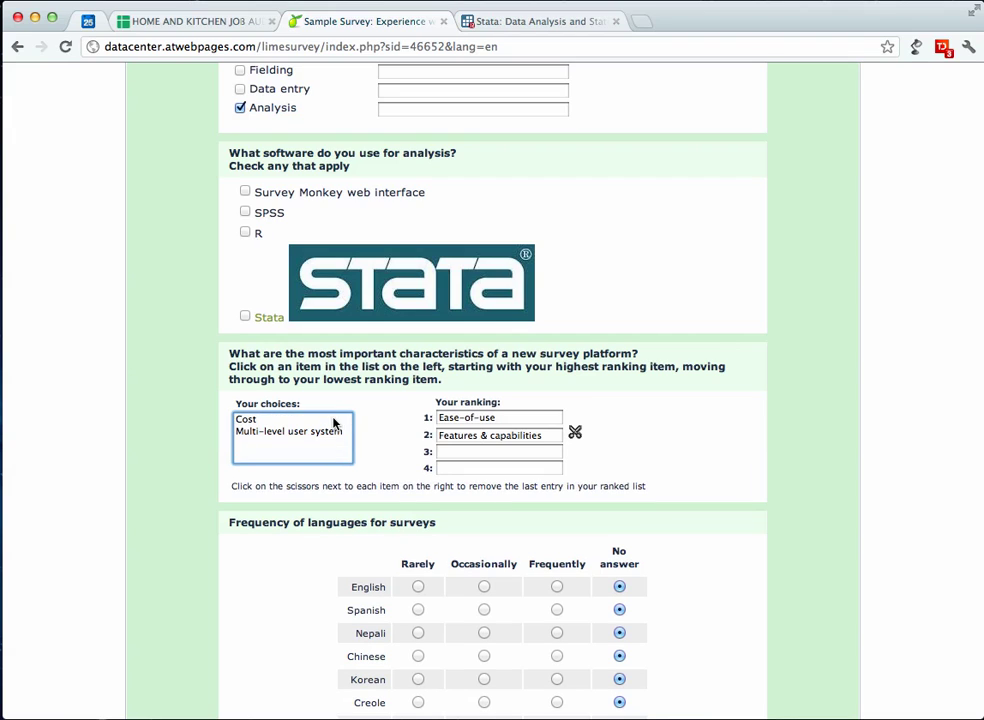
pyautogui.click(325, 421)
pyautogui.click(322, 421)
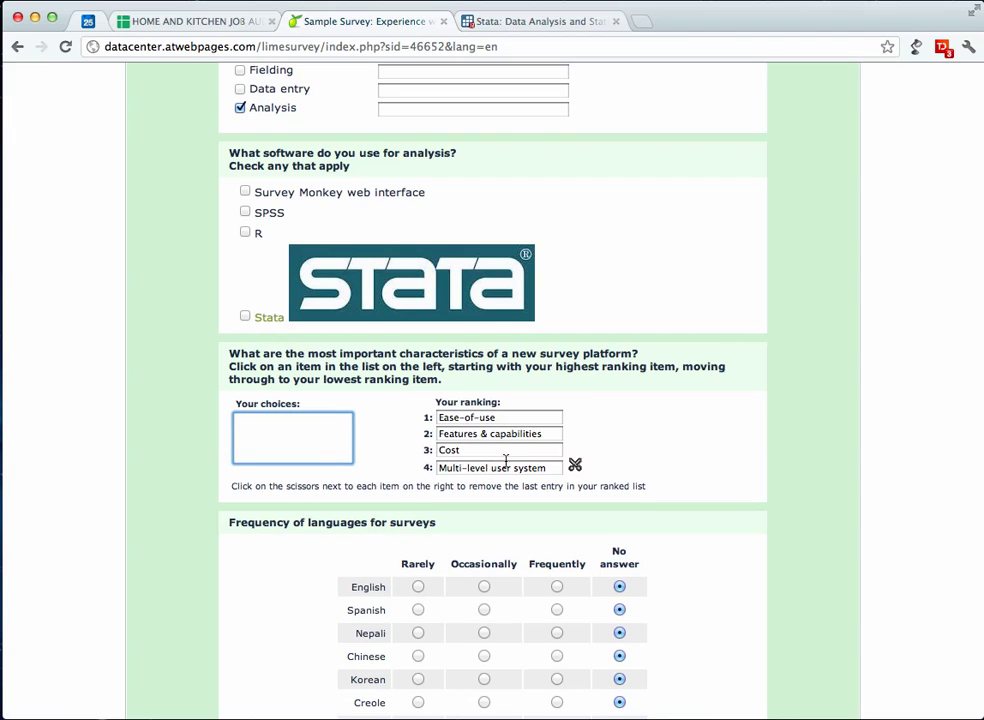
pyautogui.click(575, 466)
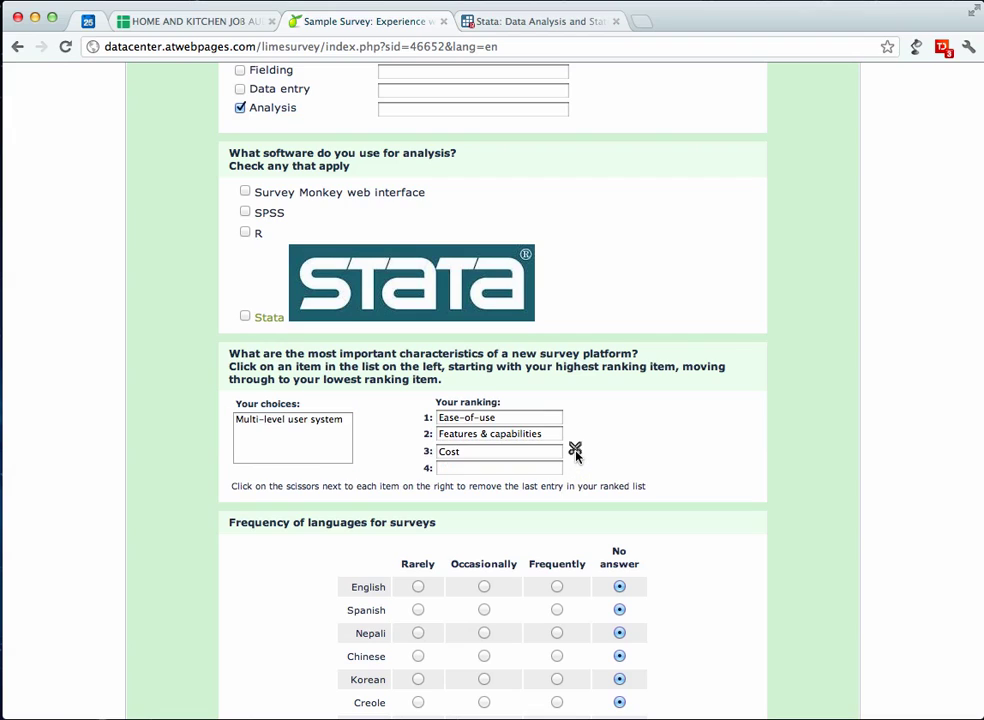
pyautogui.click(575, 450)
pyautogui.click(575, 432)
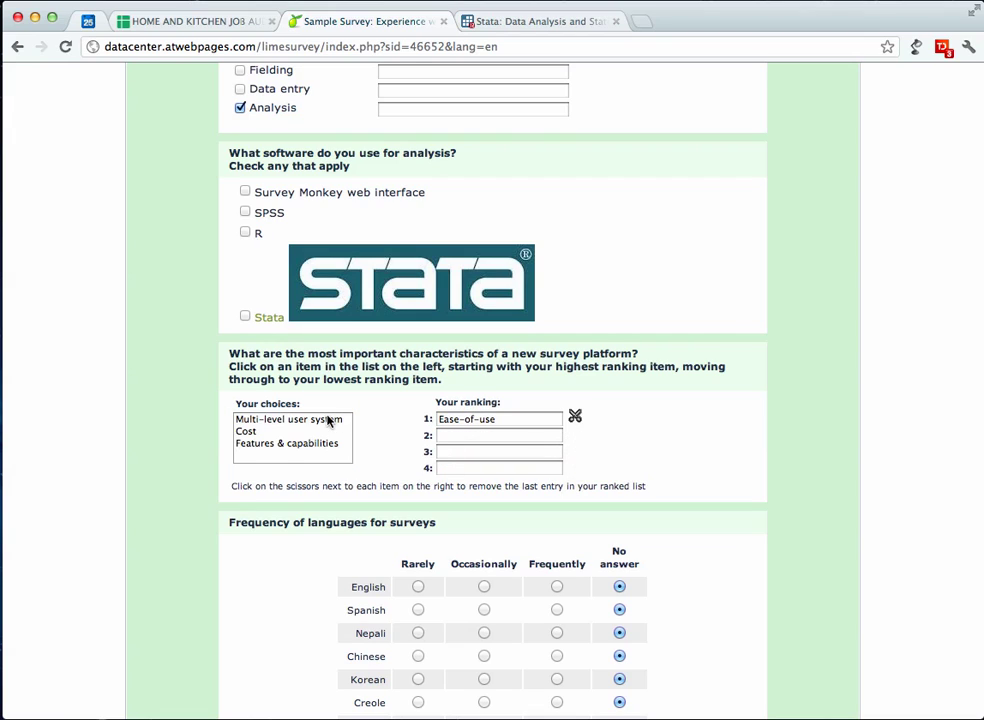
pyautogui.click(330, 420)
pyautogui.click(290, 420)
pyautogui.click(290, 420)
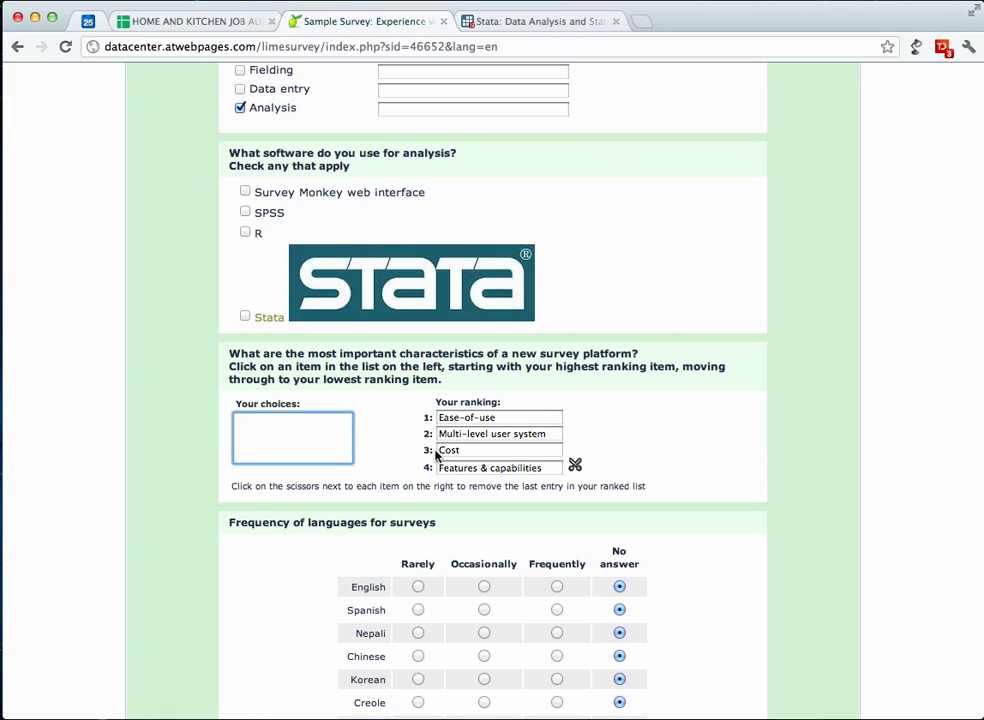
# - Rate English Rarely, Spanish Occasionally and Nepali Frequently, then go to the Suggestions page
pyautogui.scroll(-3, 397, 480)
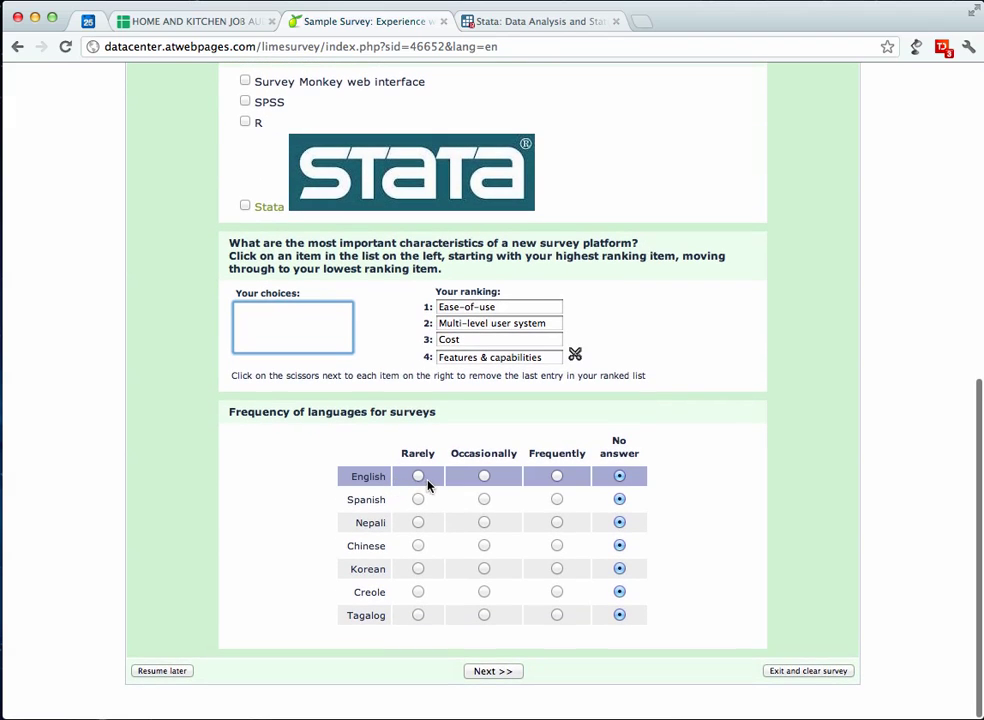
pyautogui.click(418, 477)
pyautogui.click(484, 499)
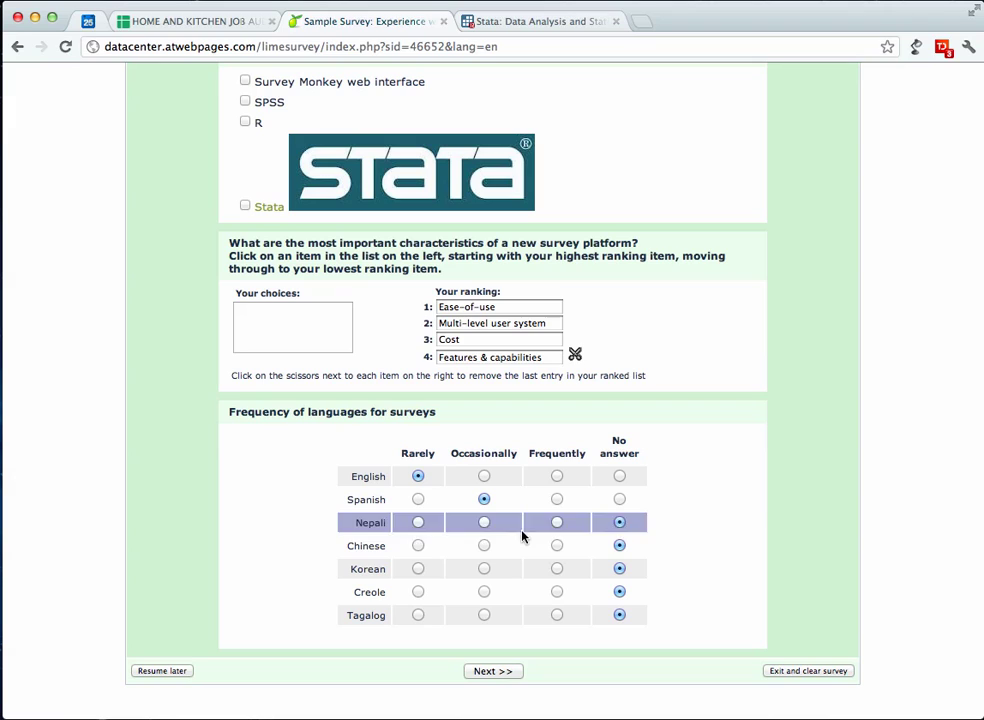
pyautogui.click(535, 531)
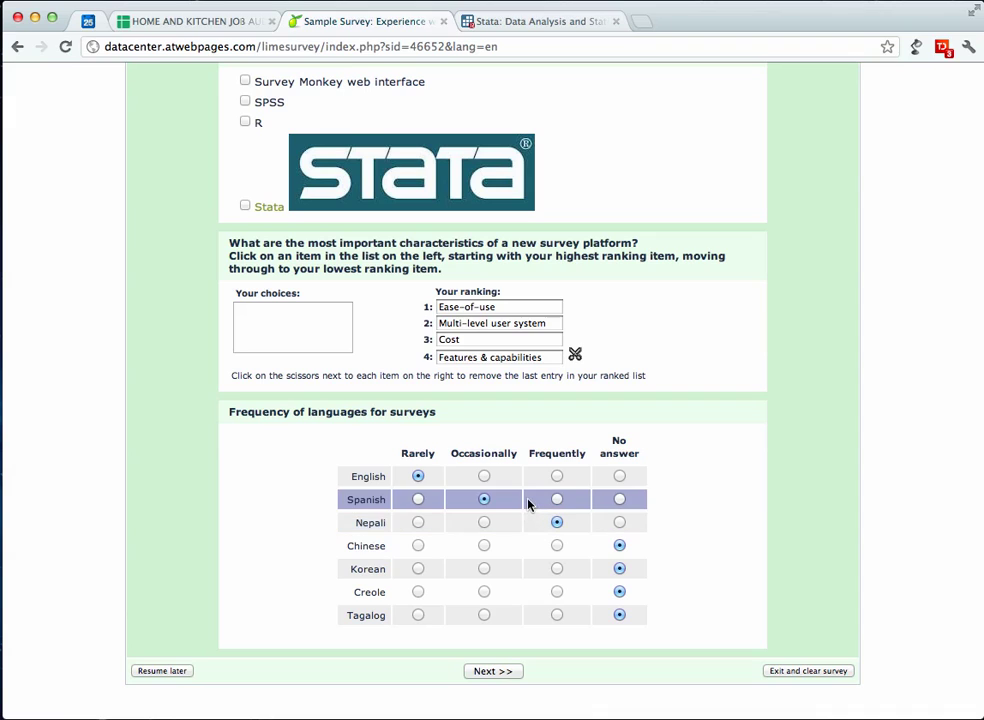
pyautogui.click(488, 674)
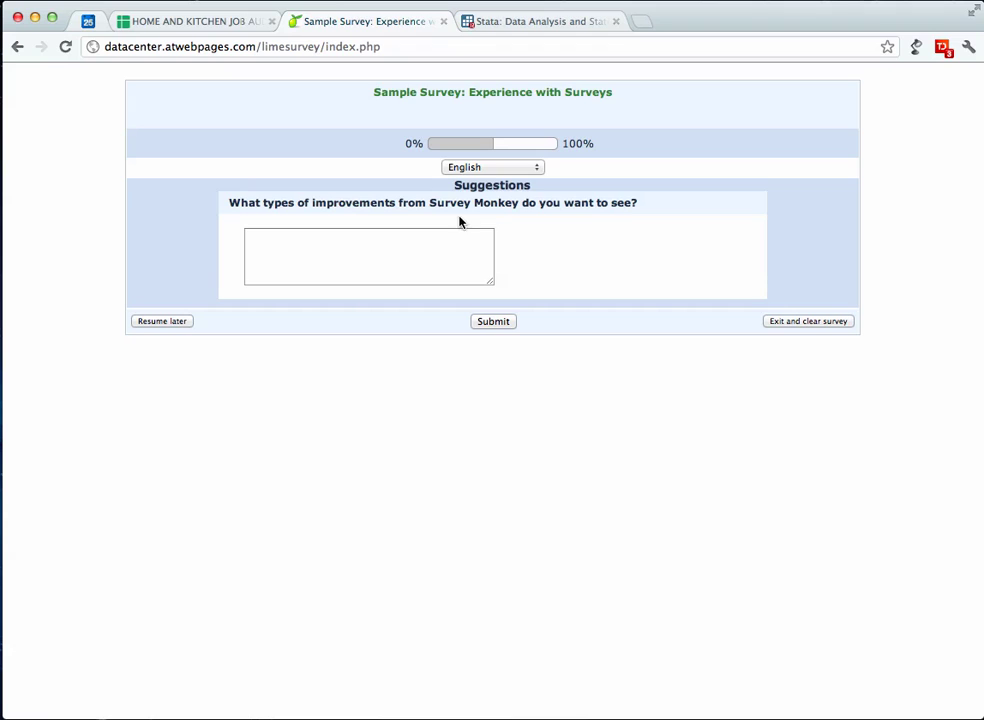
# - Submit the survey with the Survey Monkey suggestions box left empty
pyautogui.click(422, 255)
pyautogui.click(489, 322)
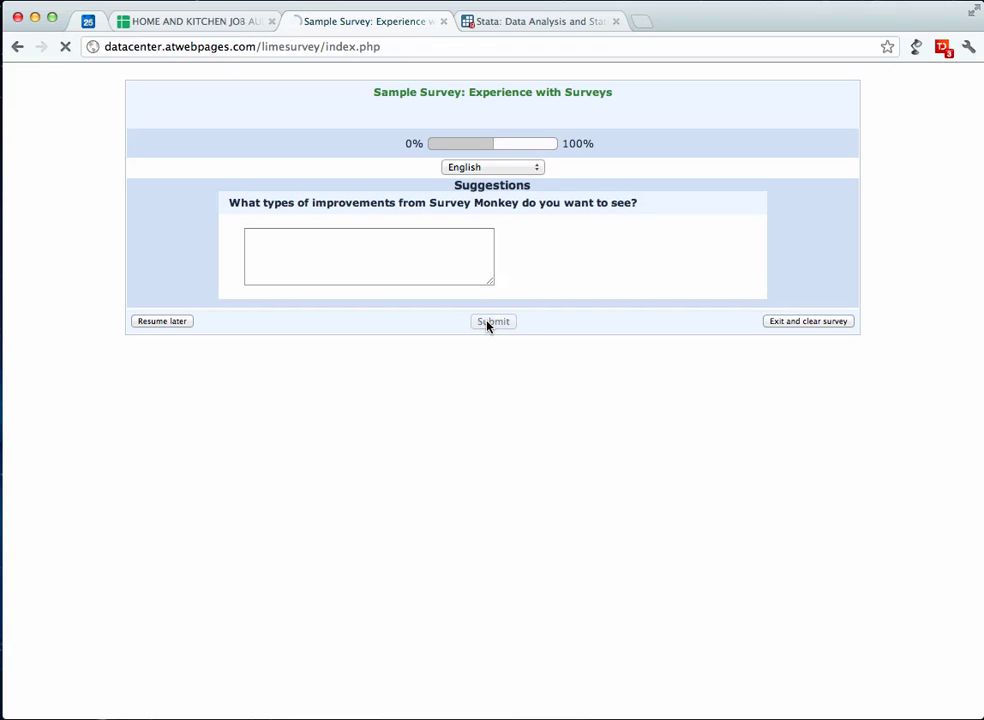